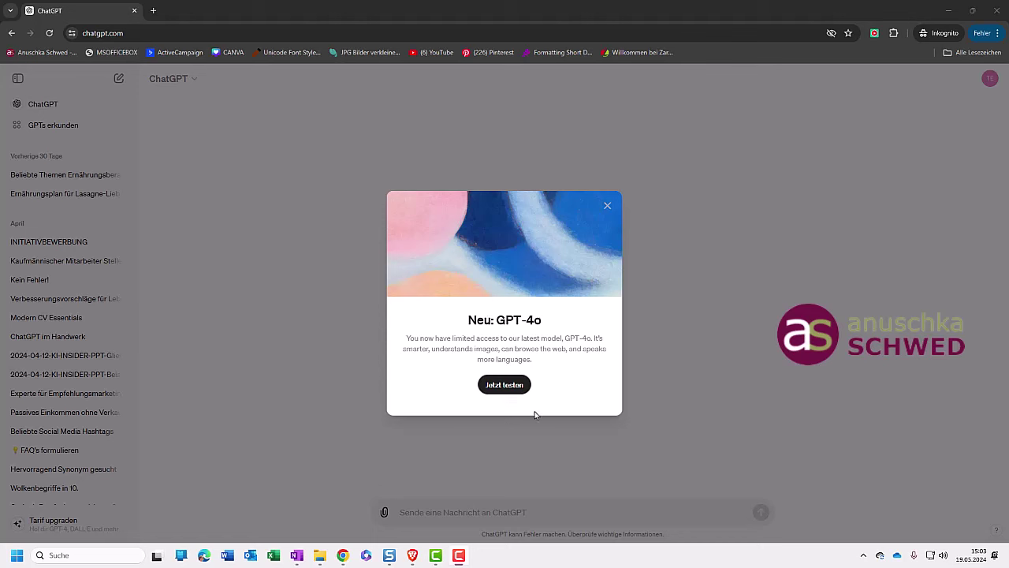
# Accept the 'Neu: GPT-4o' announcement with 'Jetzt testen' to open a new GPT-4o chat.
pyautogui.click(499, 386)
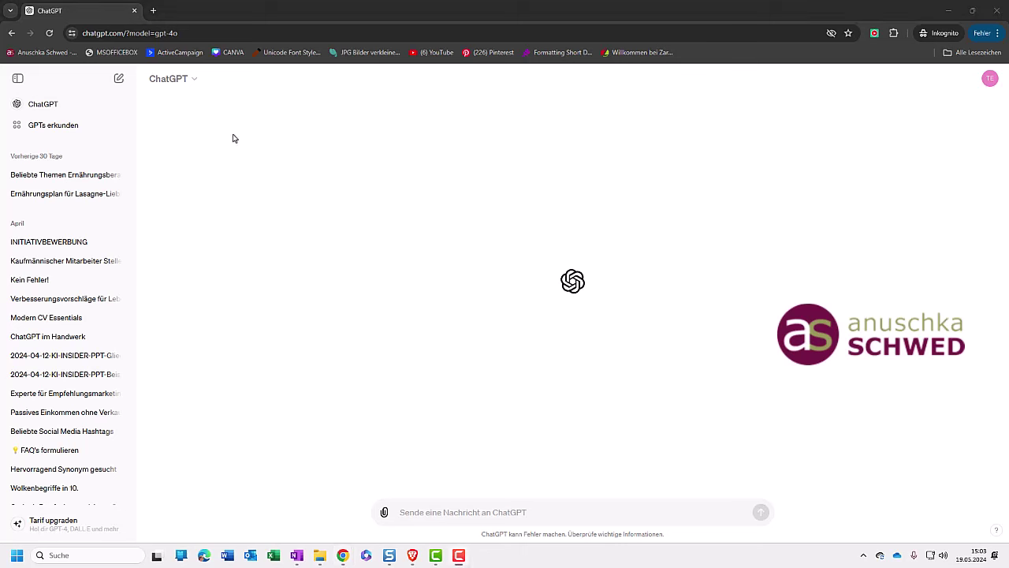
# Show the model menu listing ChatGPT Plus, ChatGPT and Provisorischer Chat.
pyautogui.click(195, 82)
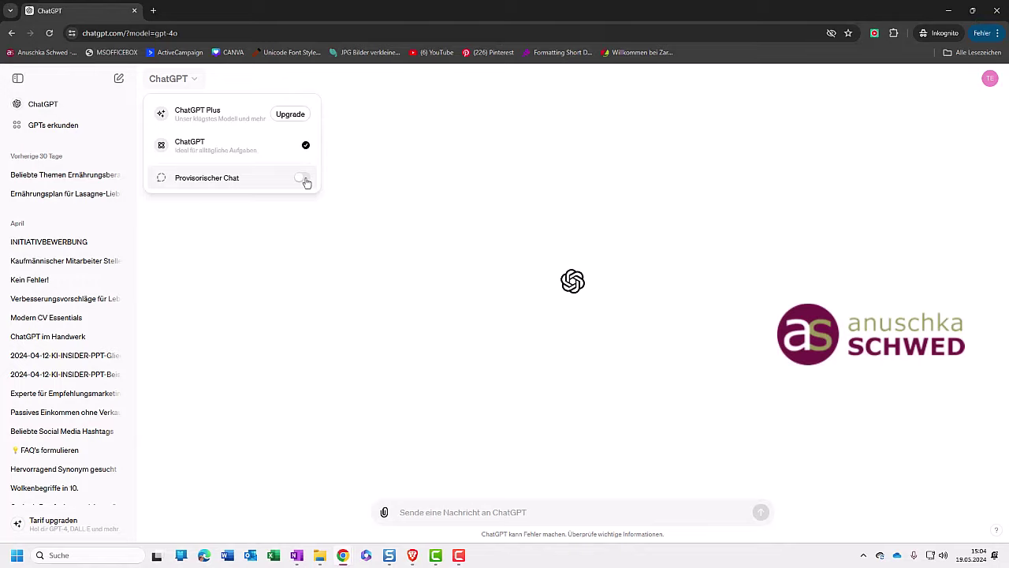
# Turn on Provisorischer Chat and accept its no-history, no-model-training notice.
pyautogui.click(306, 181)
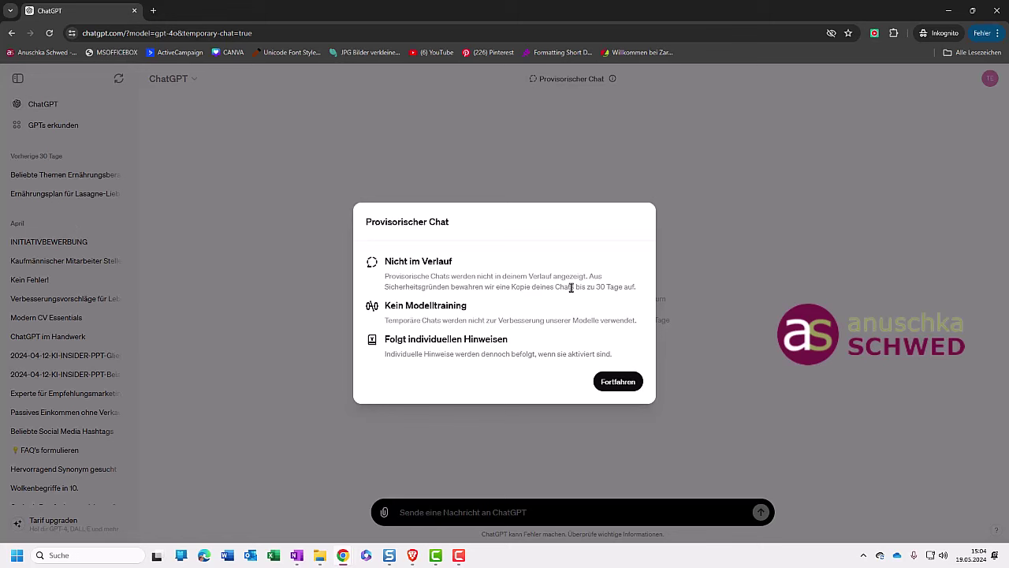
pyautogui.moveTo(386, 306); pyautogui.dragTo(471, 314)
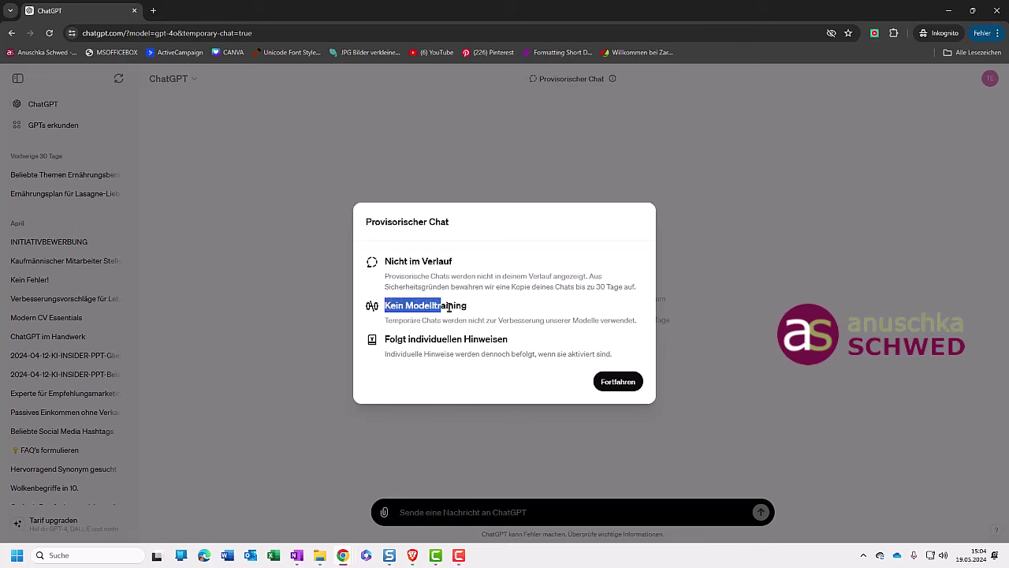
pyautogui.press('Escape')
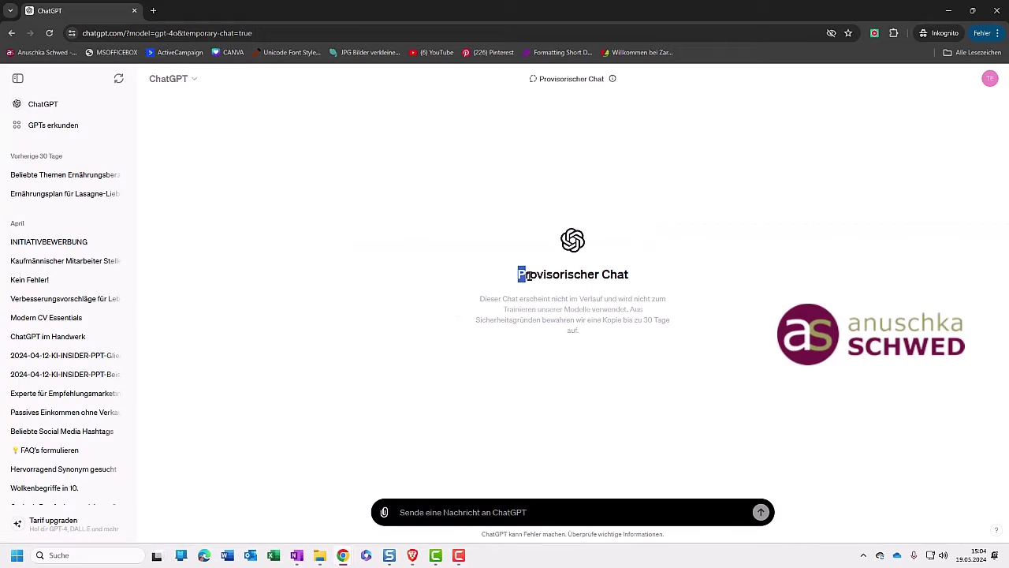
pyautogui.moveTo(518, 274); pyautogui.dragTo(630, 290)
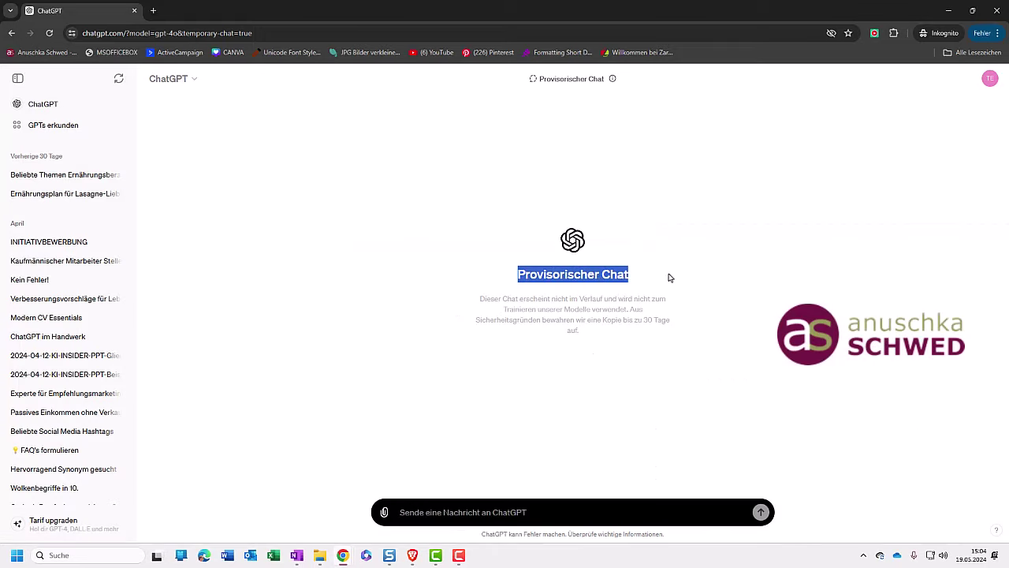
pyautogui.click(386, 514)
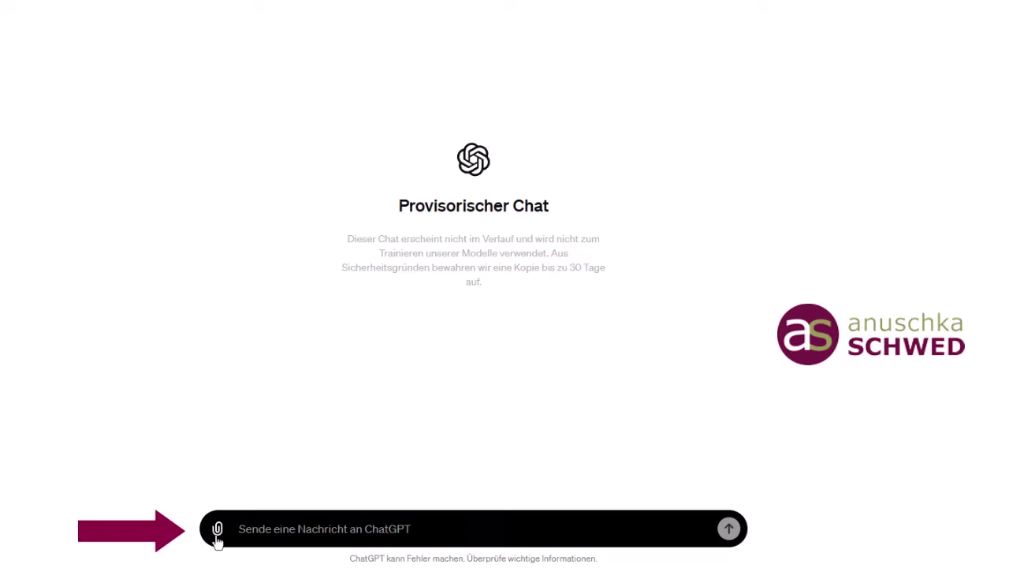
# Attach Kundendetails.xlsx to the temporary chat's message.
pyautogui.click(217, 530)
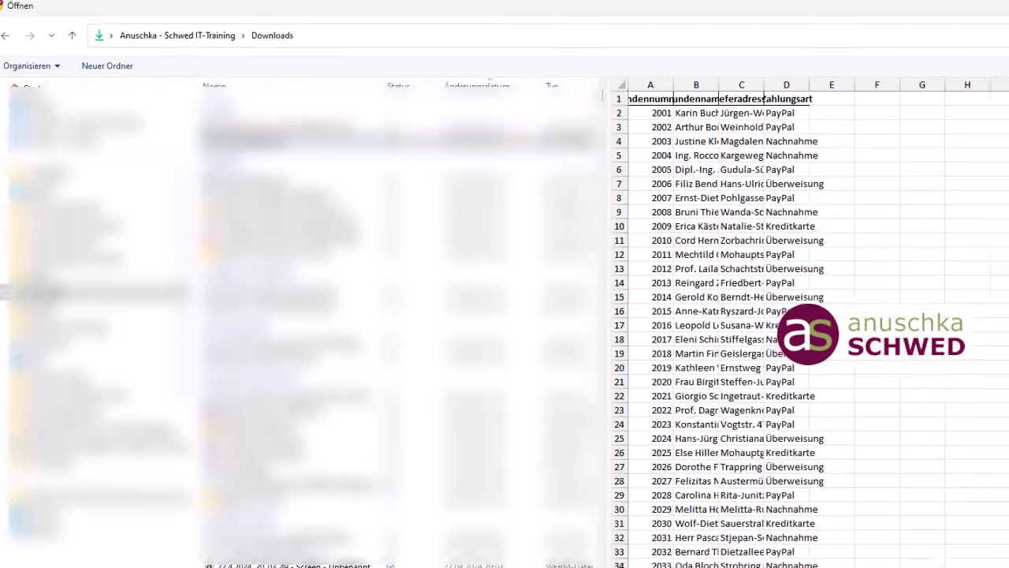
pyautogui.press('Return')
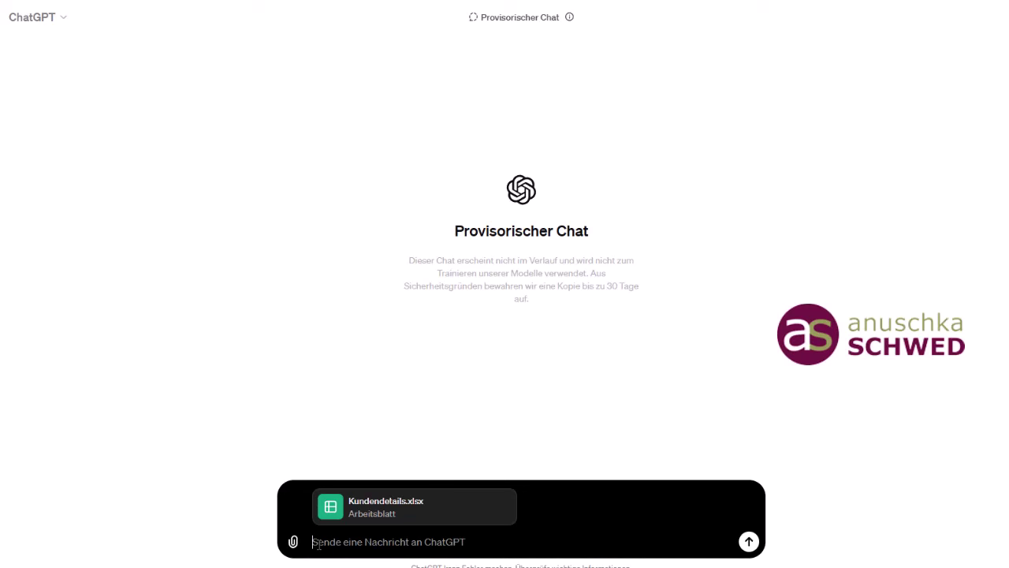
# Ask 'Wieviele Kunden sind enthalten?' and review the pandas analysis showing 50 unique customers.
pyautogui.write('Wievie')
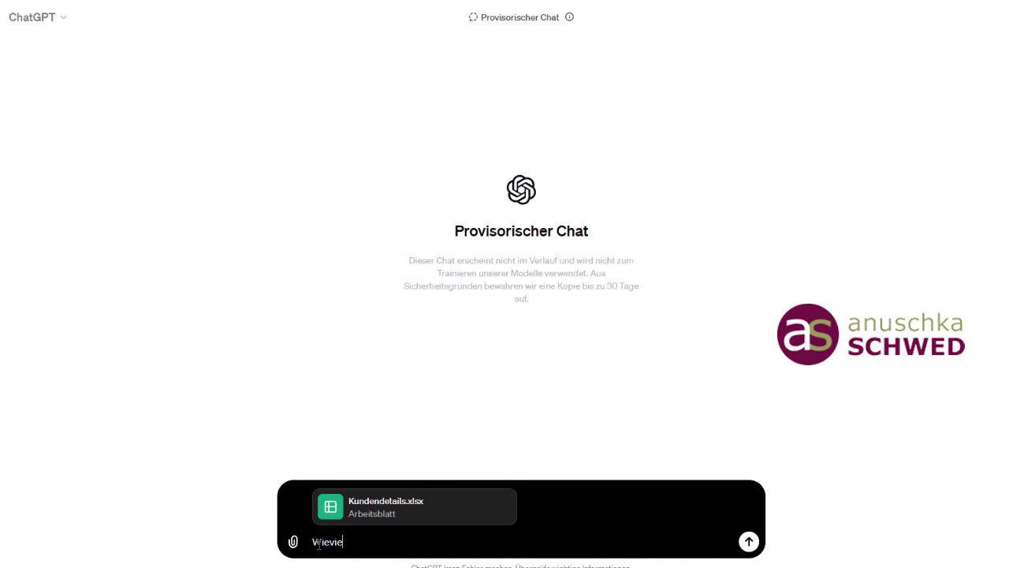
pyautogui.write('le Kunden')
pyautogui.write(' sind ent')
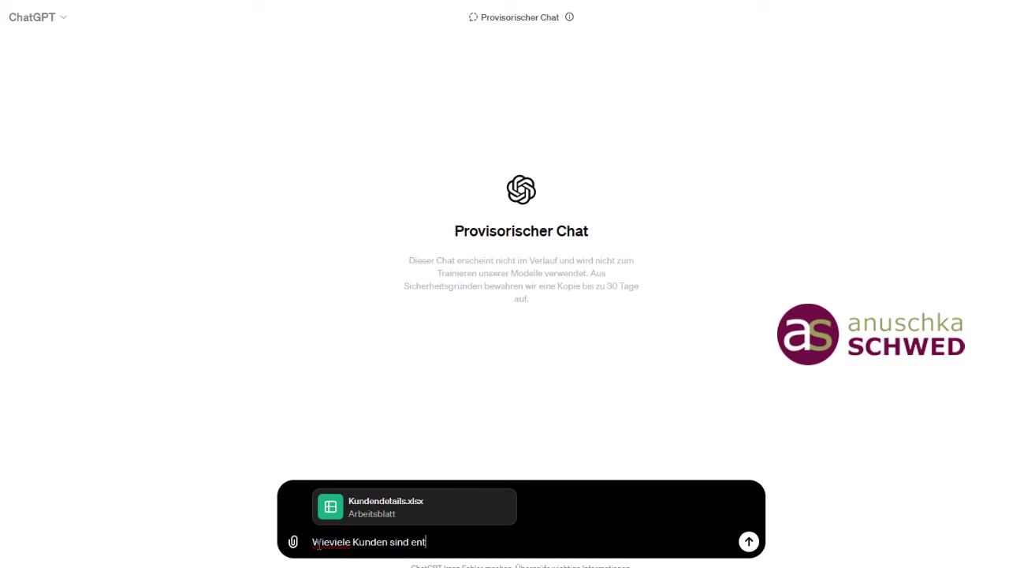
pyautogui.write('halten?')
pyautogui.press('Return')
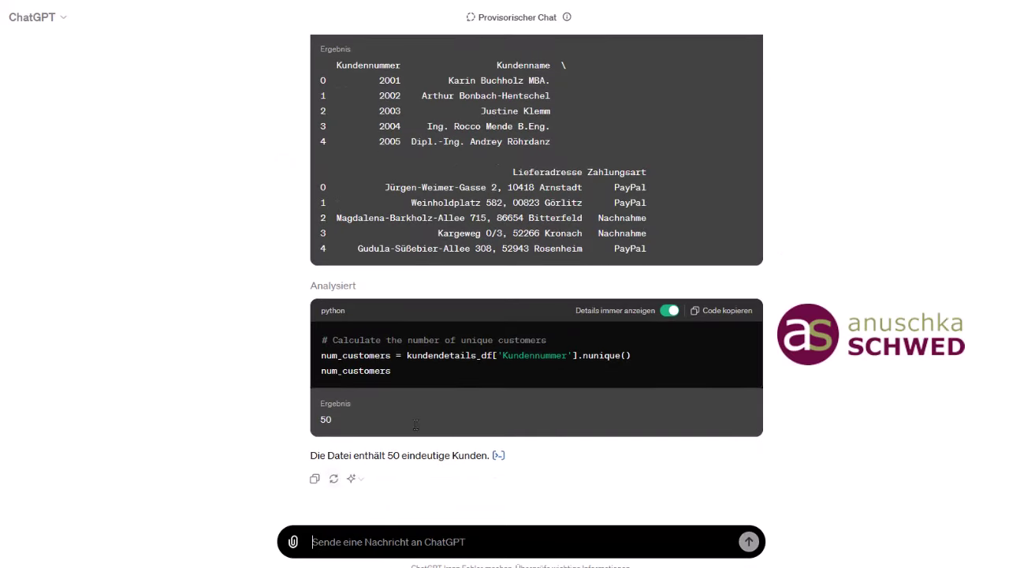
pyautogui.scroll(3, 691, 227)
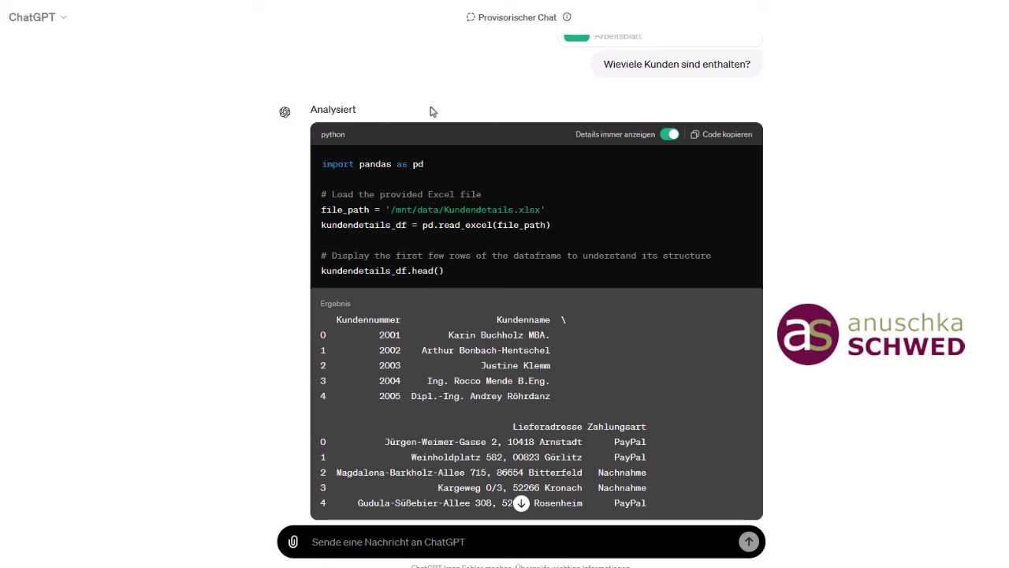
pyautogui.scroll(1, 430, 114)
pyautogui.scroll(-4, 801, 280)
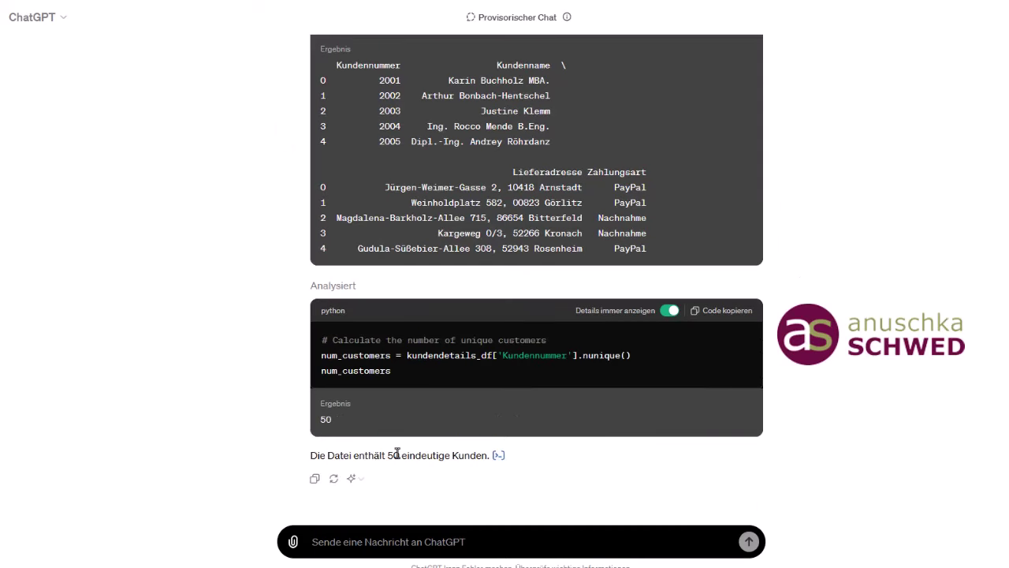
pyautogui.moveTo(393, 455); pyautogui.dragTo(399, 455)
pyautogui.click(399, 473)
pyautogui.scroll(4, 490, 453)
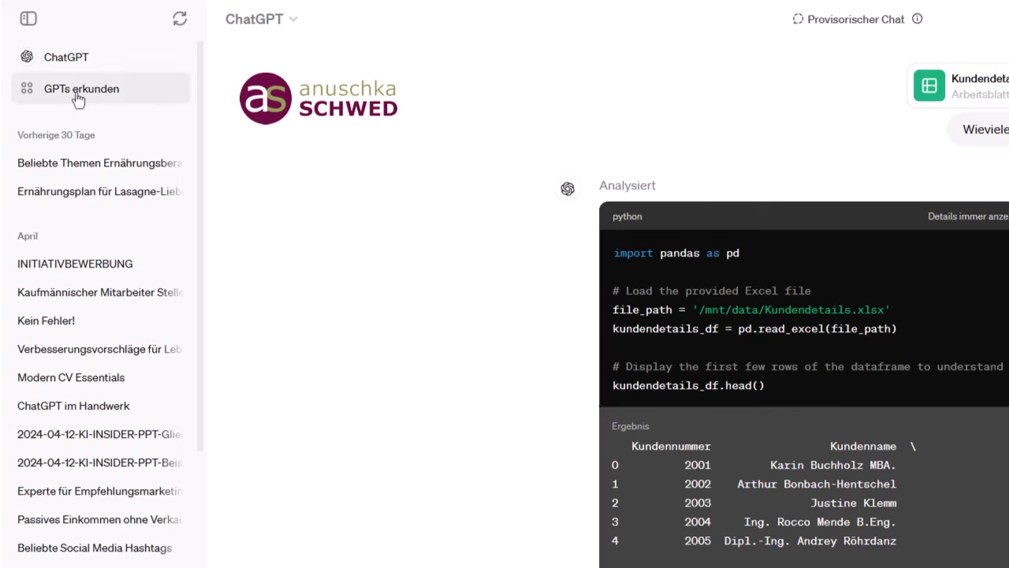
# Open the GPTs explore page and read its description.
pyautogui.click(79, 95)
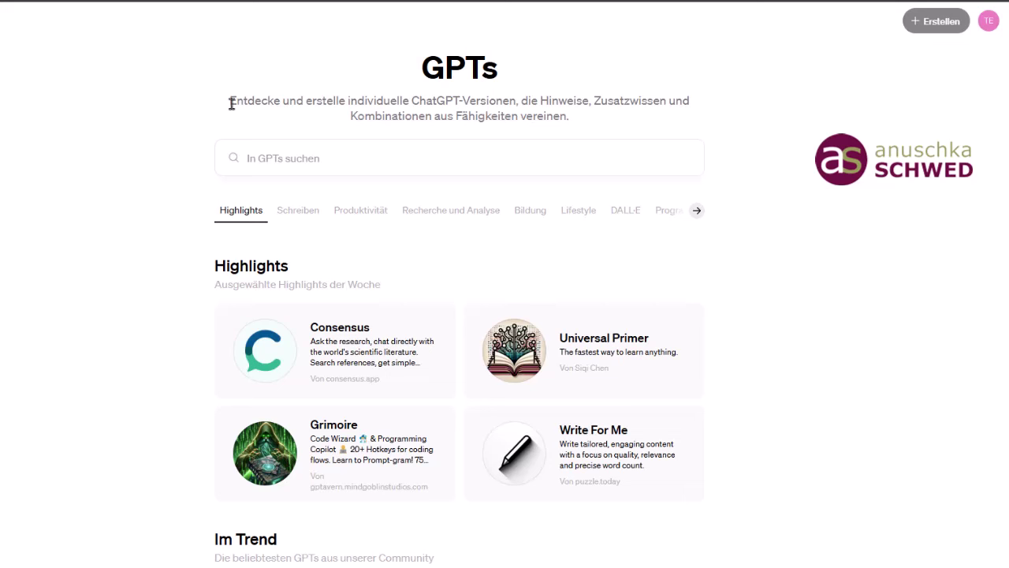
pyautogui.moveTo(229, 101)
pyautogui.mouseDown()
pyautogui.moveTo(331, 119)
pyautogui.moveTo(518, 101)
pyautogui.mouseUp()
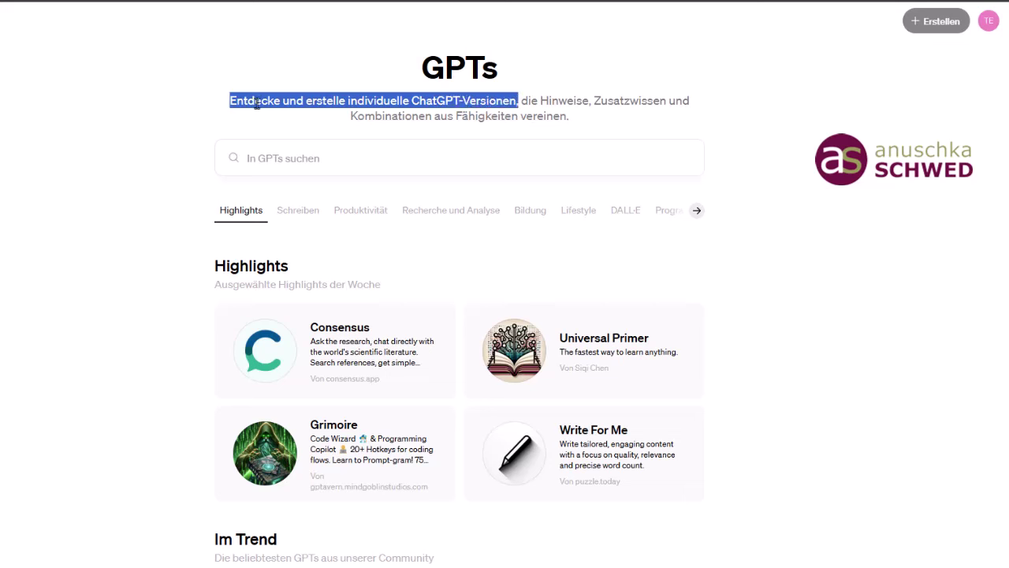
pyautogui.click(331, 100)
pyautogui.doubleClick(331, 100)
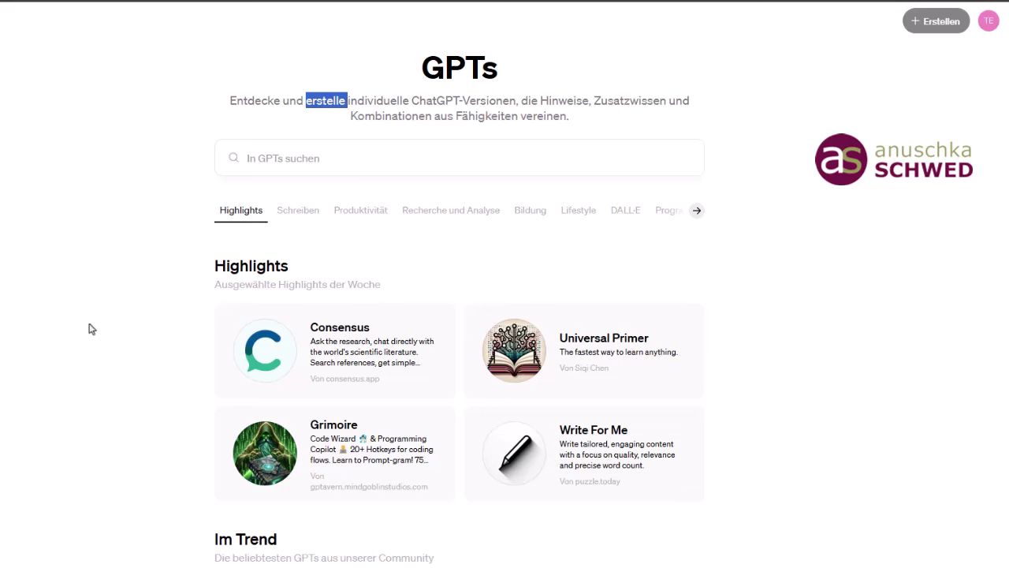
# Check the Erstellen notice saying custom GPTs require ChatGPT Plus.
pyautogui.moveTo(921, 25)
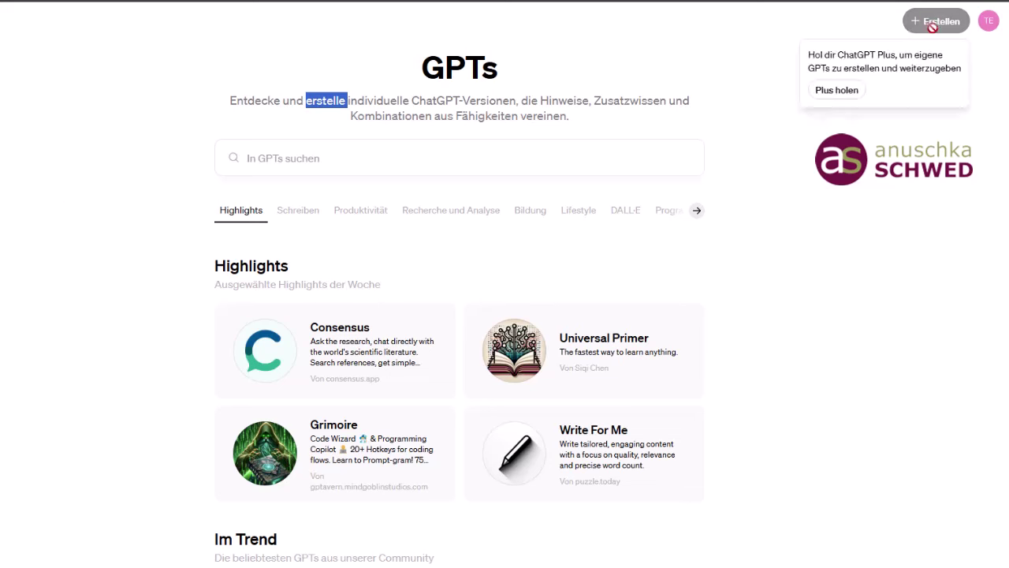
pyautogui.click(865, 277)
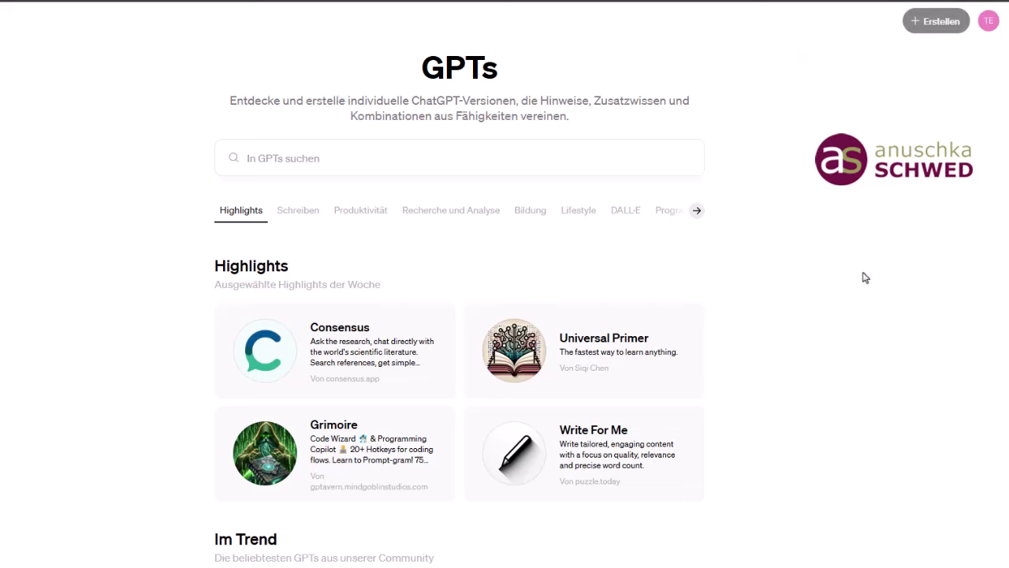
pyautogui.moveTo(922, 24)
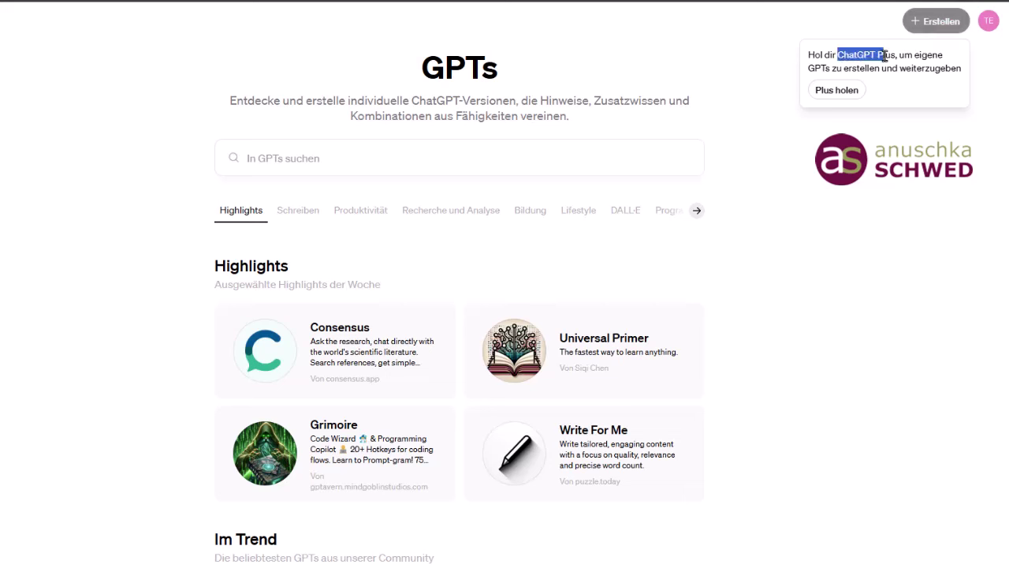
pyautogui.moveTo(837, 56); pyautogui.dragTo(896, 57)
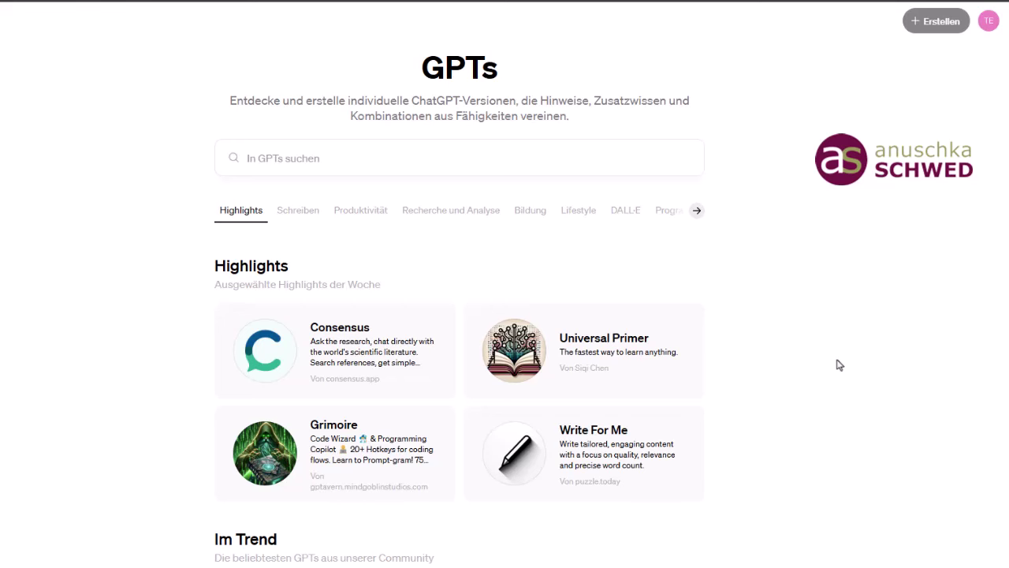
# Toggle the chat history sidebar and start a new chat.
pyautogui.hotkey('ctrl', 'shift', 's')
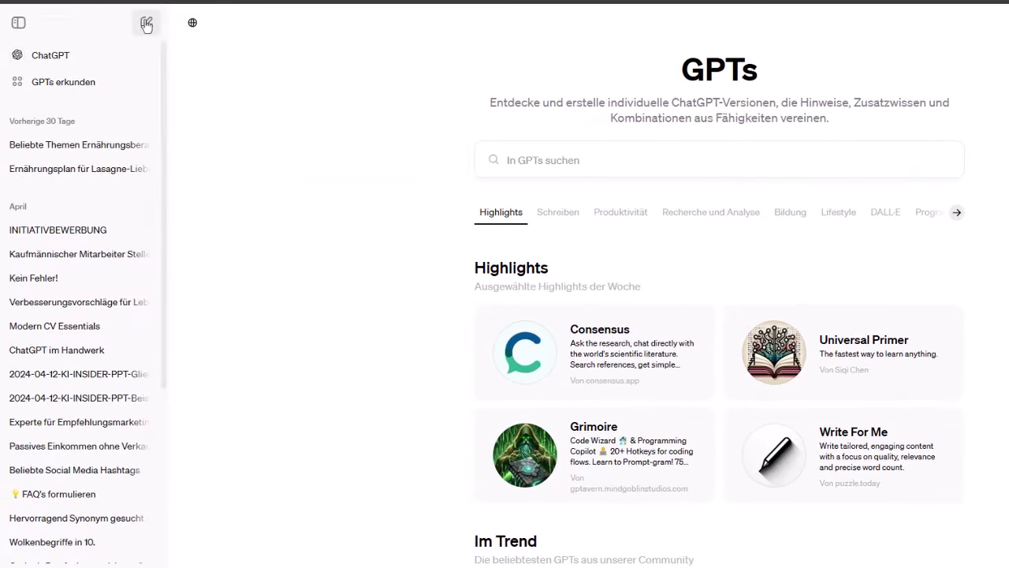
pyautogui.click(18, 23)
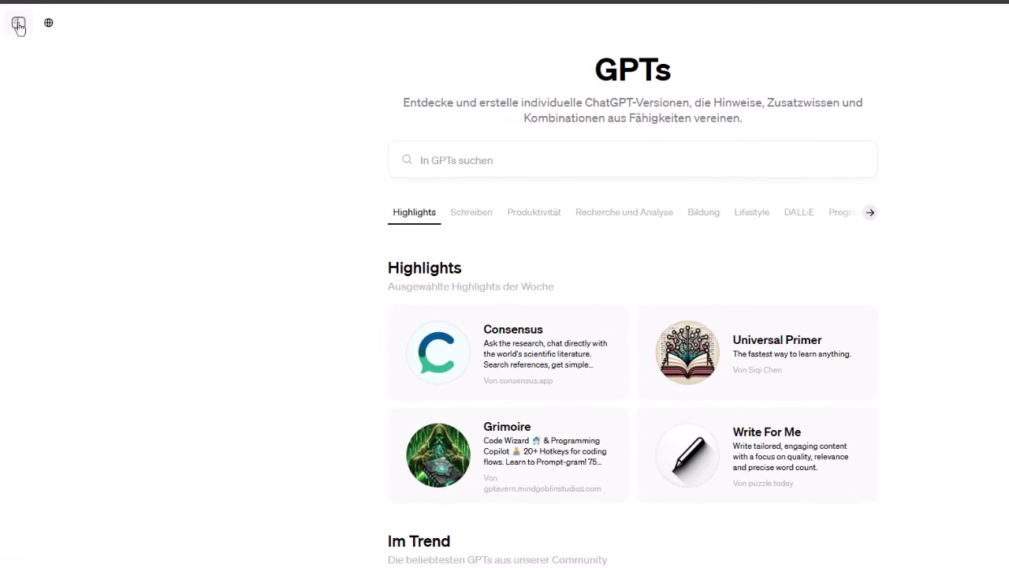
pyautogui.click(18, 24)
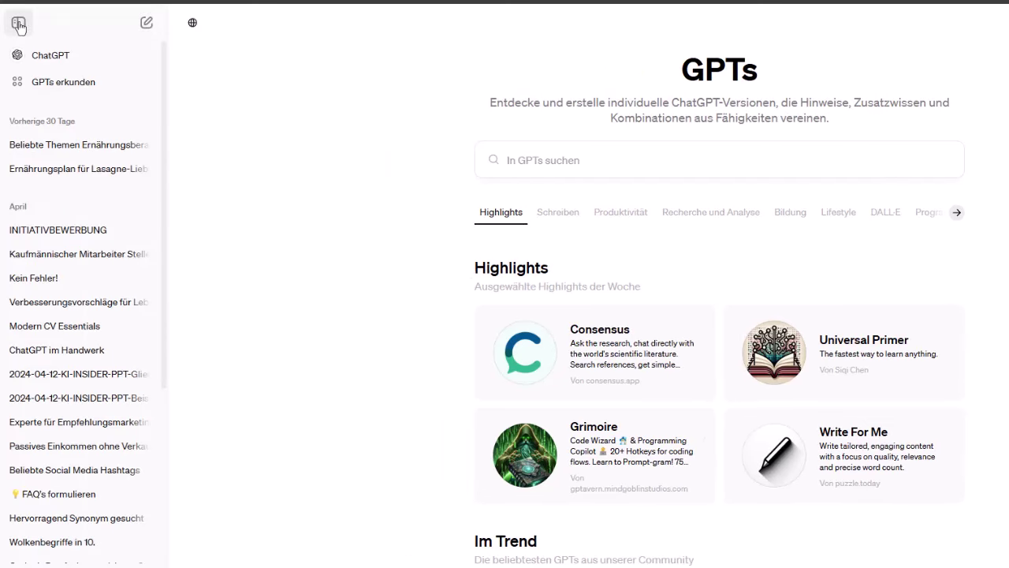
pyautogui.click(18, 24)
pyautogui.click(18, 23)
pyautogui.click(69, 58)
# Compare the Gratis, Plus and Team tiers in the plan upgrade overview, then close it.
pyautogui.click(247, 26)
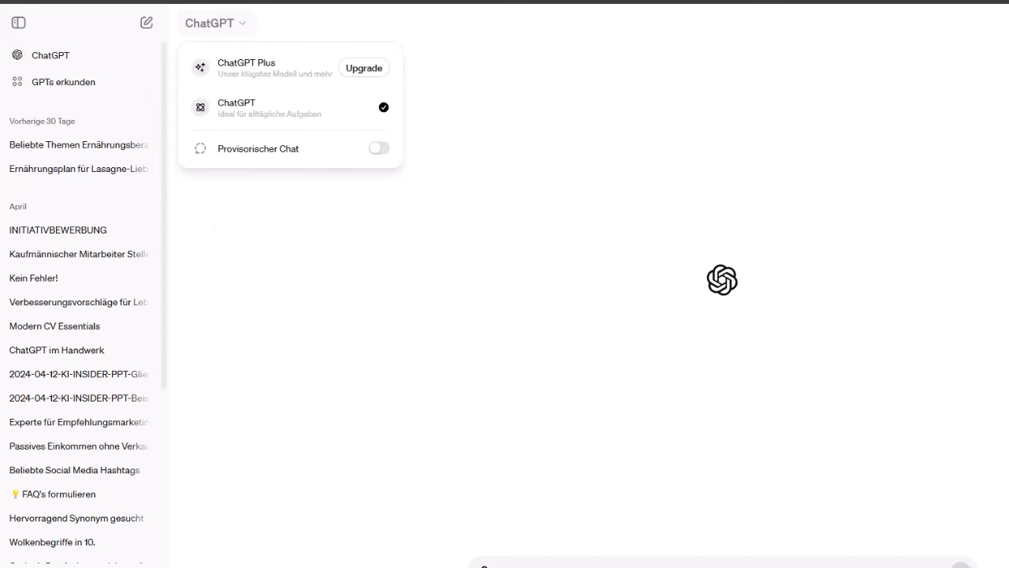
pyautogui.click(364, 68)
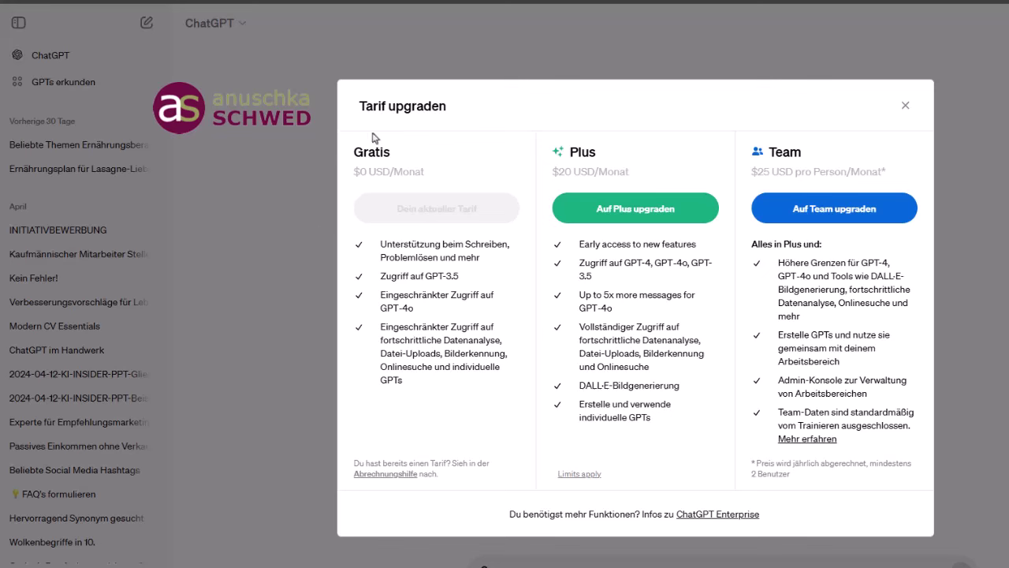
pyautogui.moveTo(354, 154); pyautogui.dragTo(392, 161)
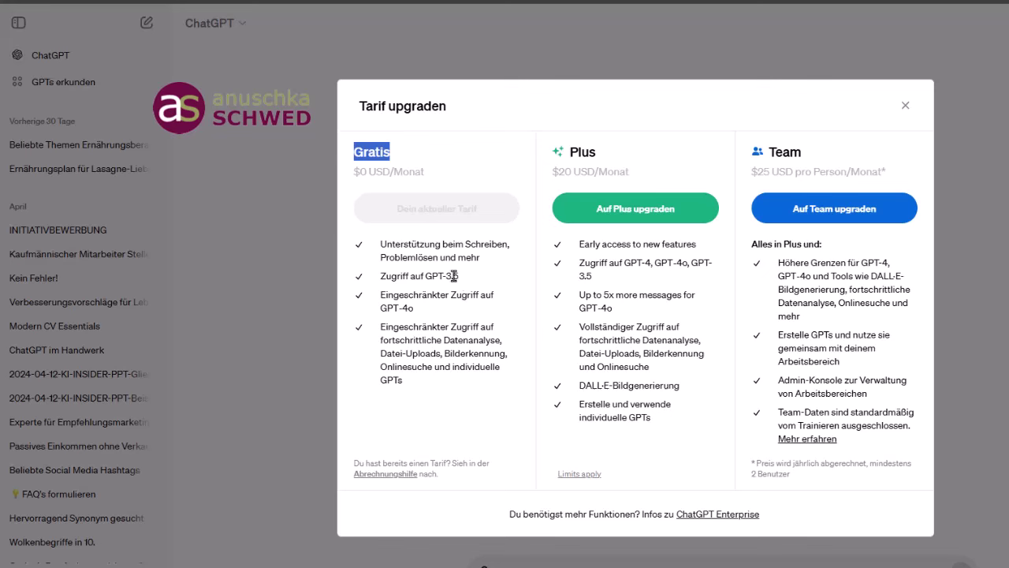
pyautogui.moveTo(415, 310); pyautogui.dragTo(381, 301)
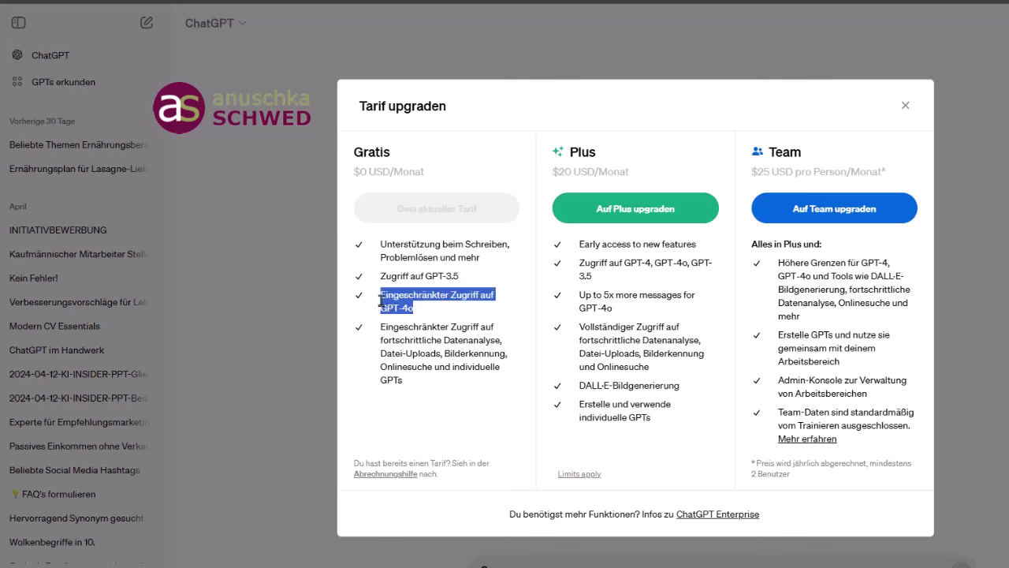
pyautogui.click(462, 324)
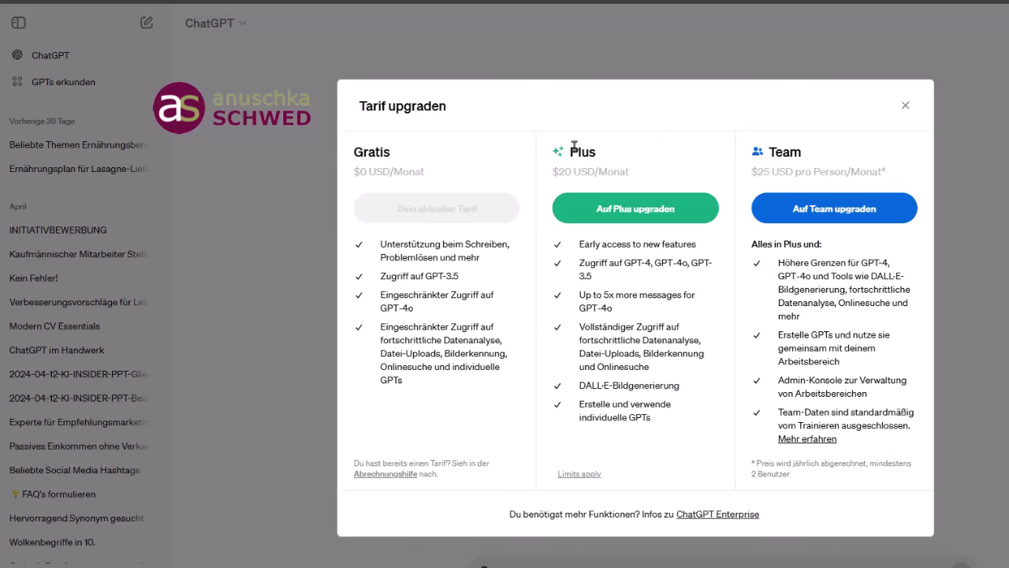
pyautogui.moveTo(571, 148); pyautogui.dragTo(598, 156)
pyautogui.doubleClick(783, 153)
pyautogui.click(905, 107)
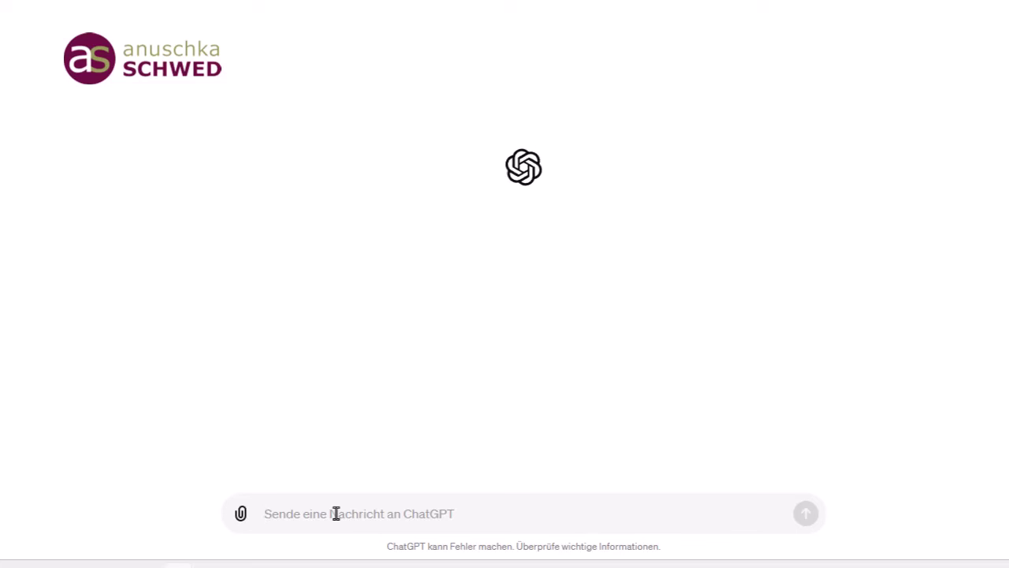
# Ask 'Wie wird das Wetter morgen in Saarlouis?', get the forecast, then start a fresh chat.
pyautogui.click(336, 513)
pyautogui.write('W')
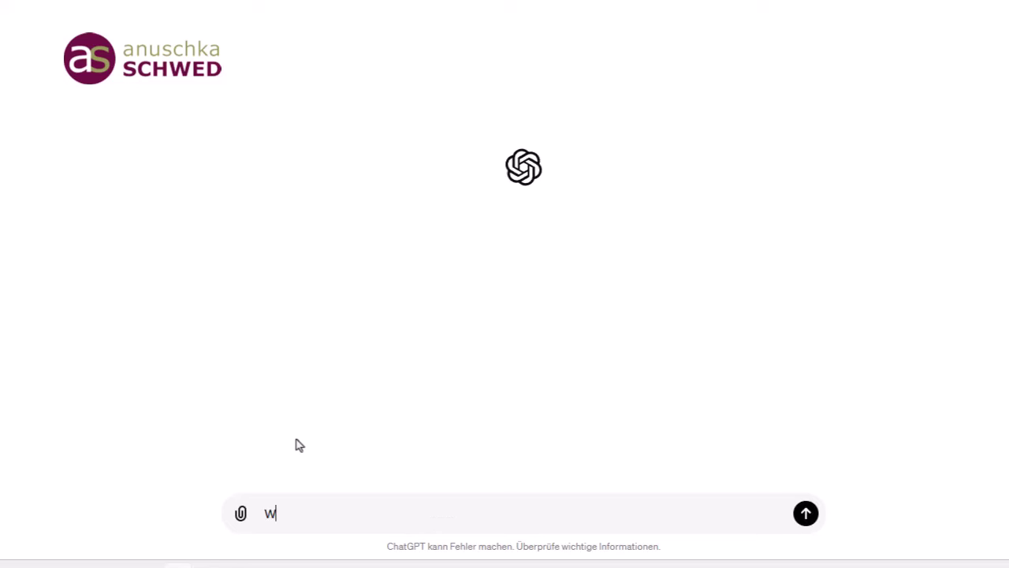
pyautogui.write('ie wird das We')
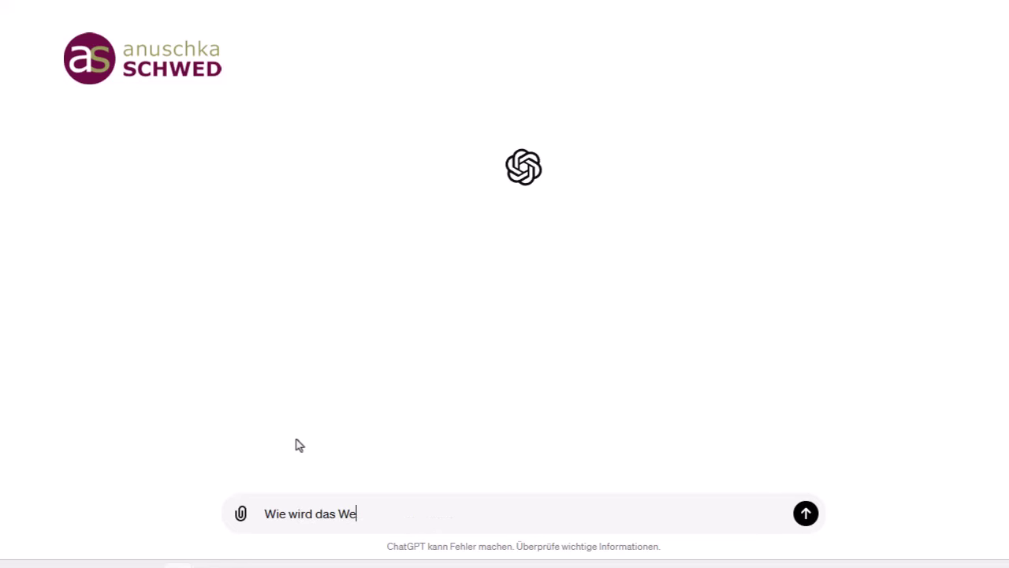
pyautogui.write('tte')
pyautogui.press('BackSpace')
pyautogui.write('tter morgen in Saarlouis?')
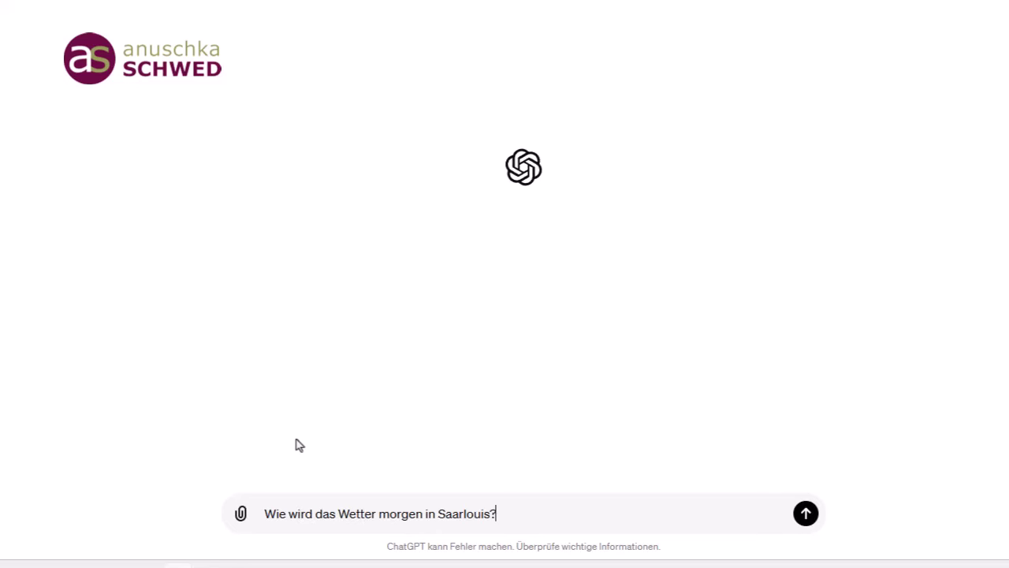
pyautogui.press('Return')
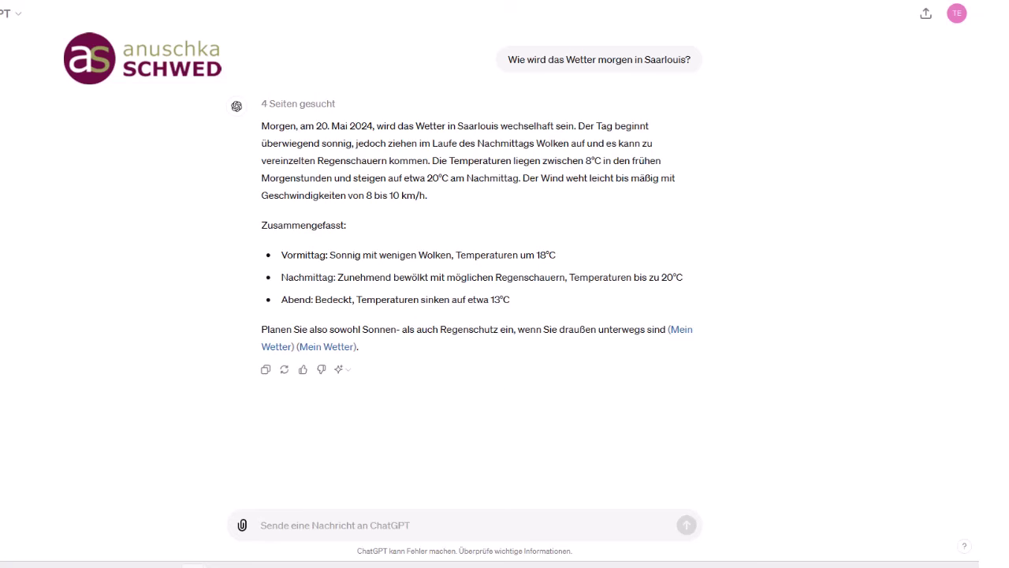
pyautogui.hotkey('ctrl', 'shift', 'o')
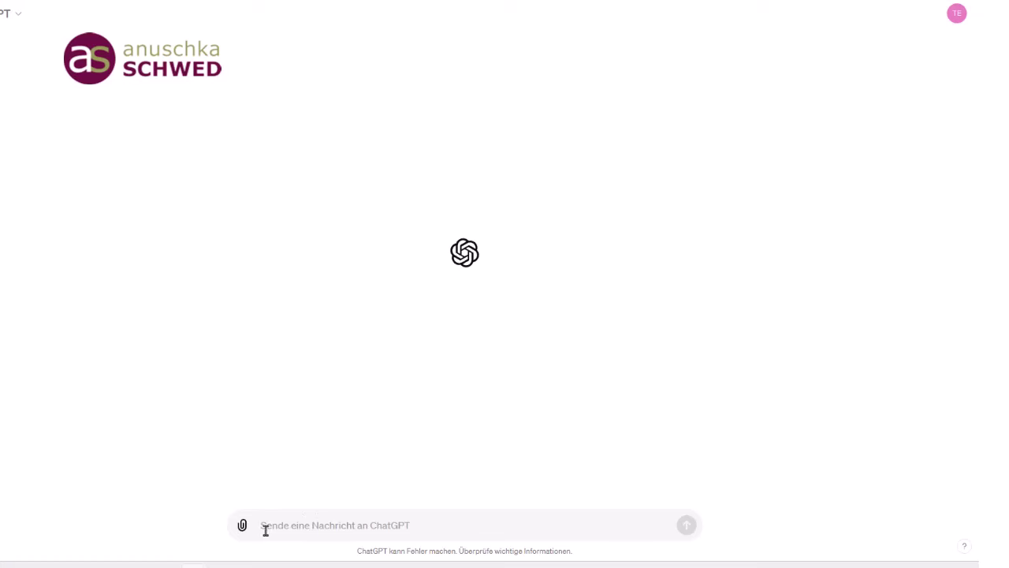
# Attach Screenshot-Excel.jpg to a new message, ready for the prompt.
pyautogui.click(244, 526)
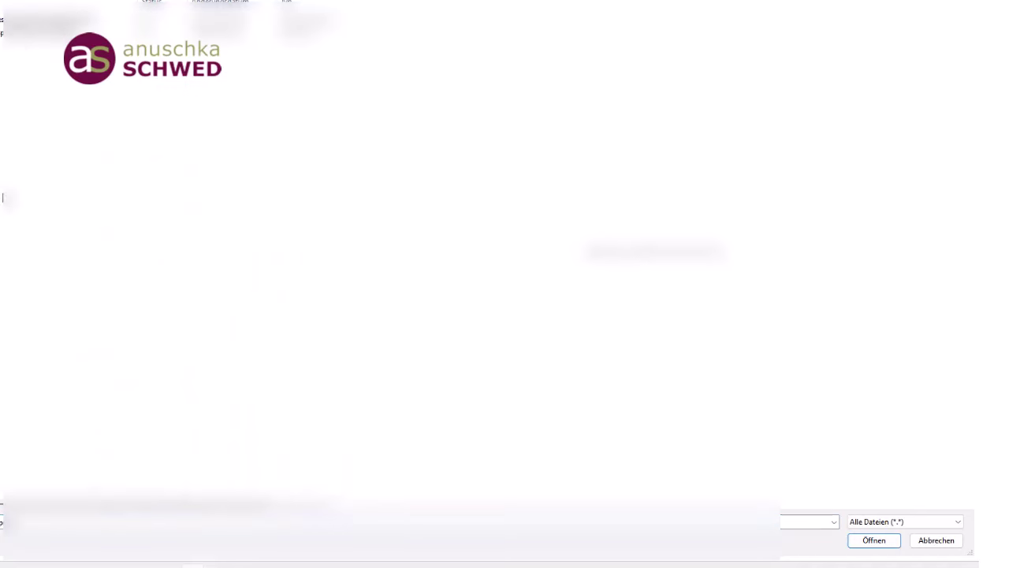
pyautogui.click(24, 33)
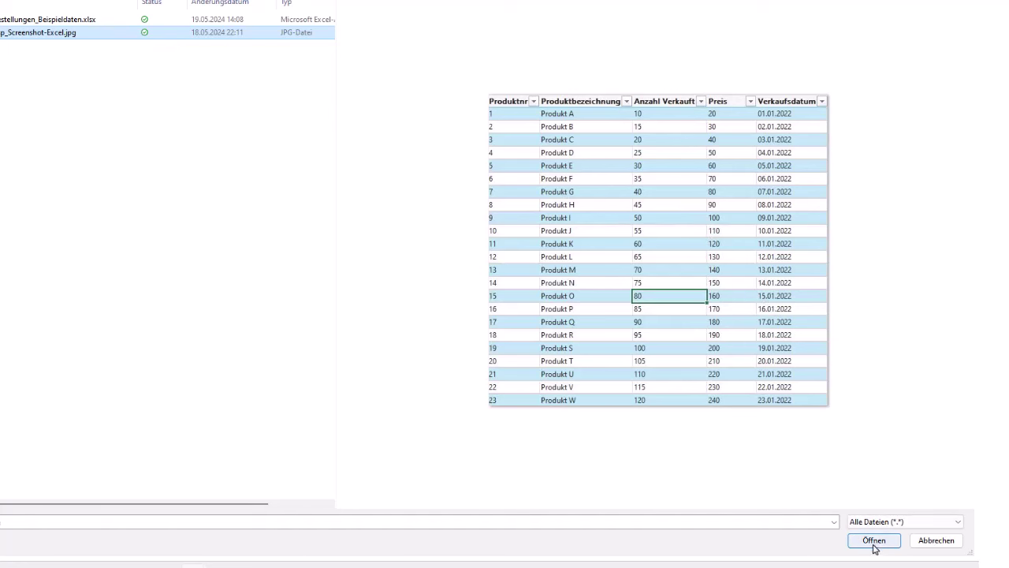
pyautogui.click(873, 543)
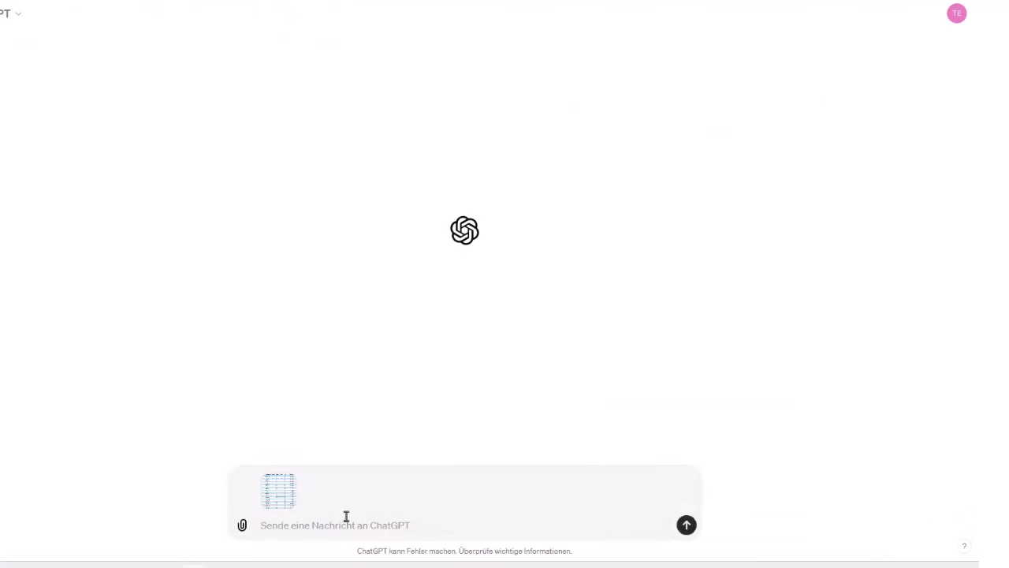
pyautogui.click(312, 527)
# Send 'Erstelle sämtliche Daten aus dem Screenshot' to request an Excel file of the table.
pyautogui.write('Erstelle sämtliche Daten aus dem Screenshot')
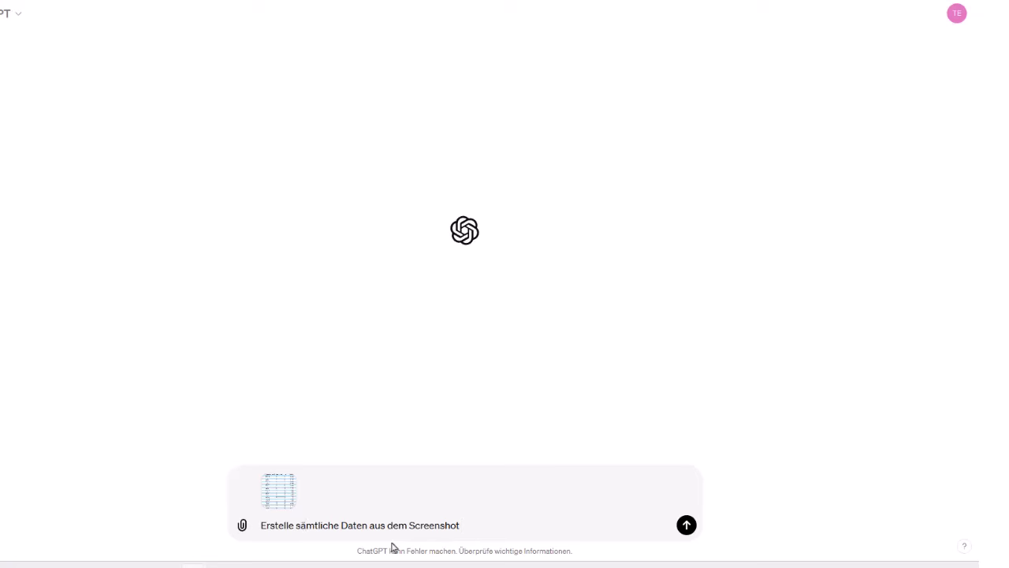
pyautogui.press('BackSpace')
pyautogui.press('Left')
pyautogui.press('Left')
pyautogui.press('Left')
pyautogui.press('Left')
pyautogui.press('Left')
pyautogui.click(686, 527)
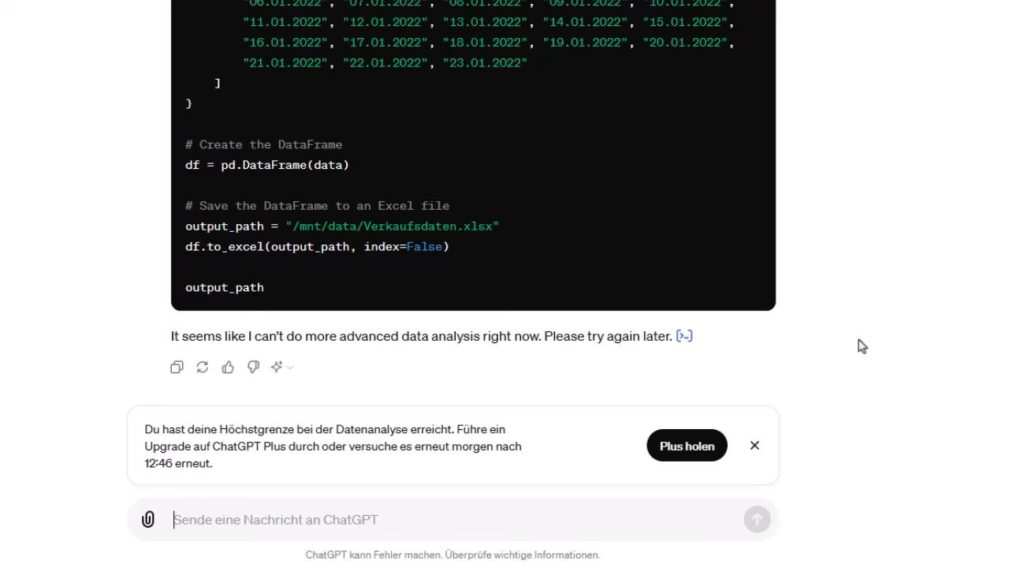
pyautogui.scroll(4, 731, 252)
pyautogui.scroll(2, 731, 252)
pyautogui.scroll(4, 732, 252)
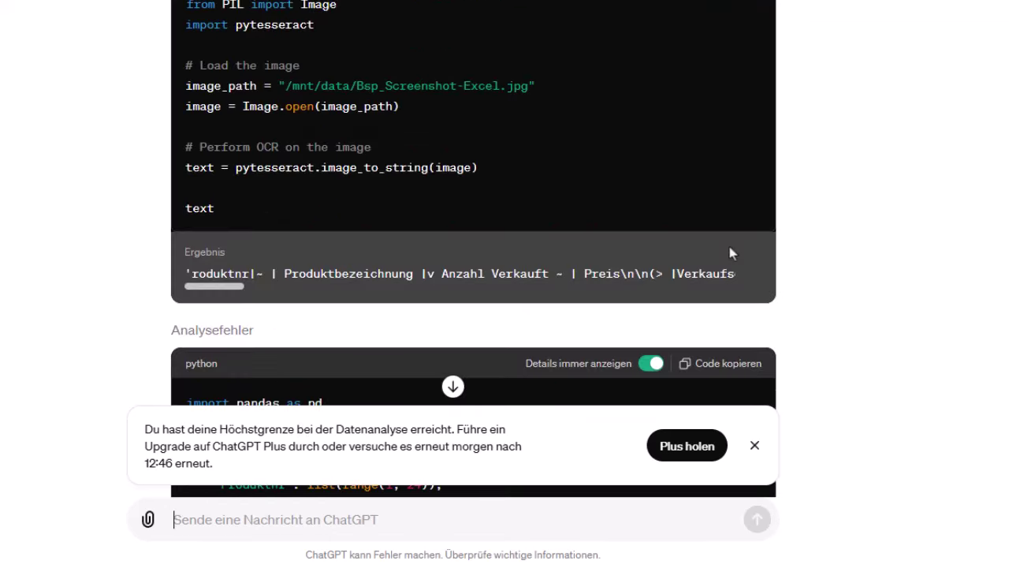
pyautogui.scroll(3, 734, 246)
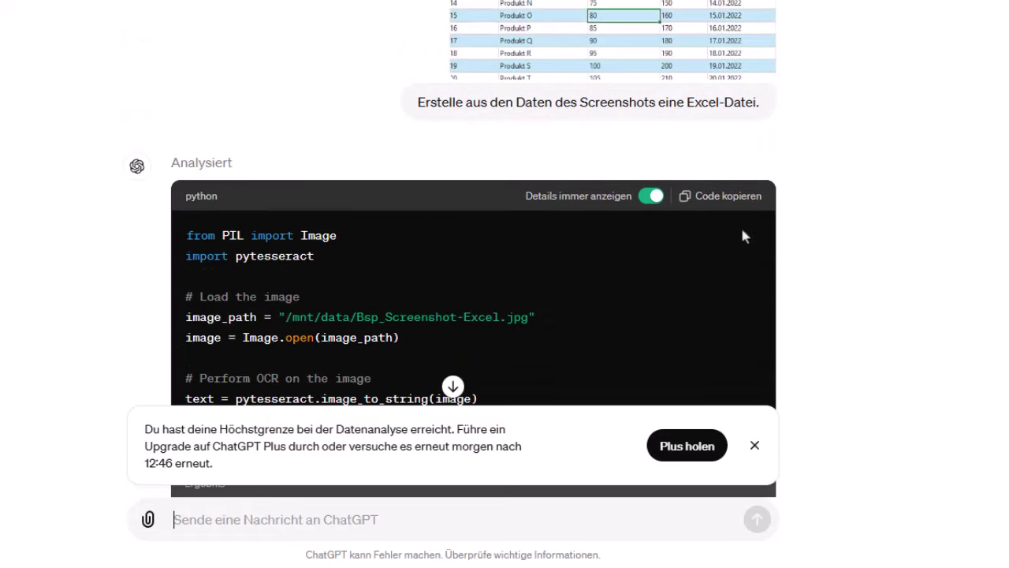
pyautogui.scroll(-5, 742, 234)
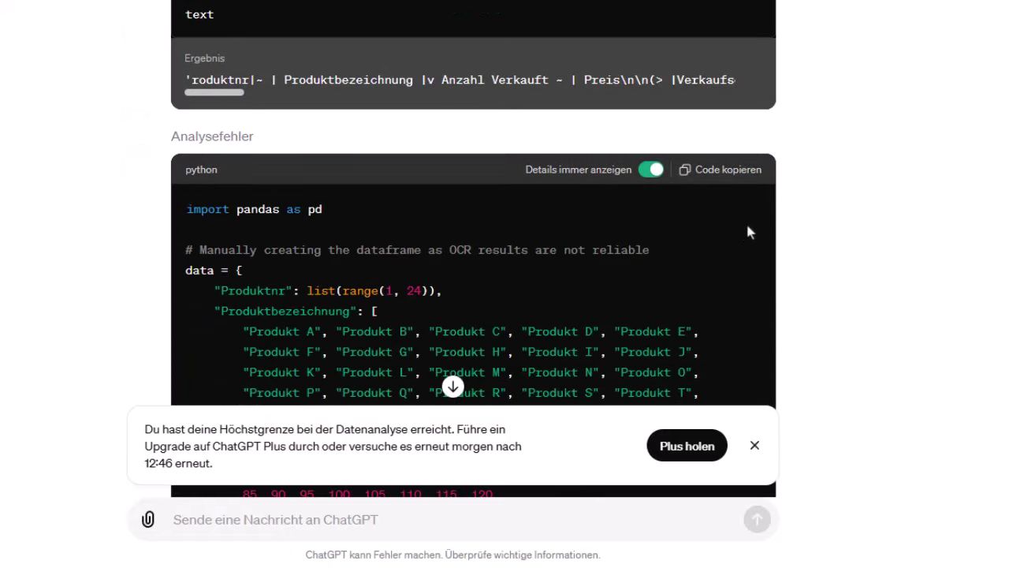
pyautogui.scroll(-2, 749, 229)
pyautogui.scroll(-2, 772, 205)
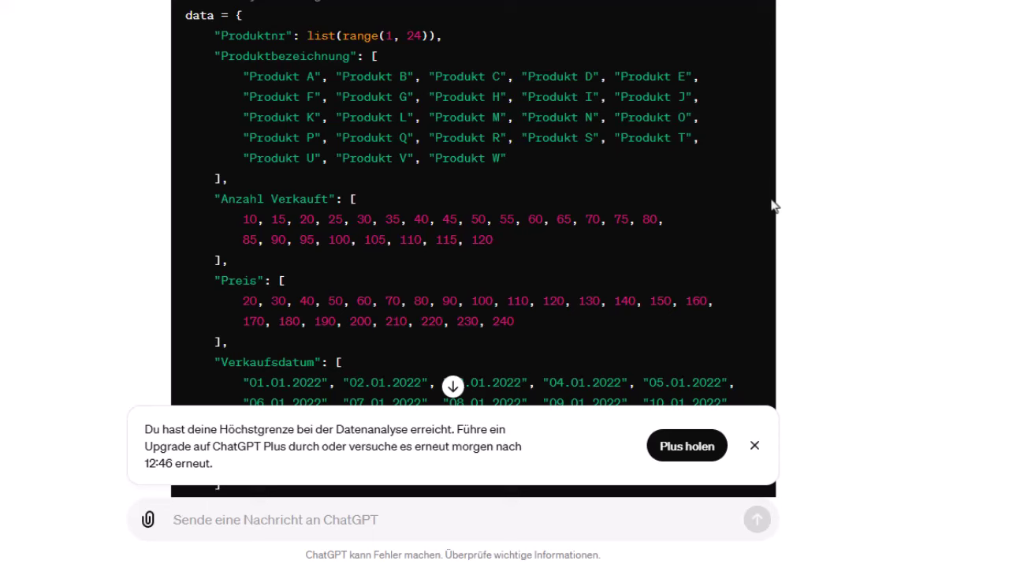
pyautogui.scroll(-1, 773, 205)
pyautogui.scroll(-3, 773, 205)
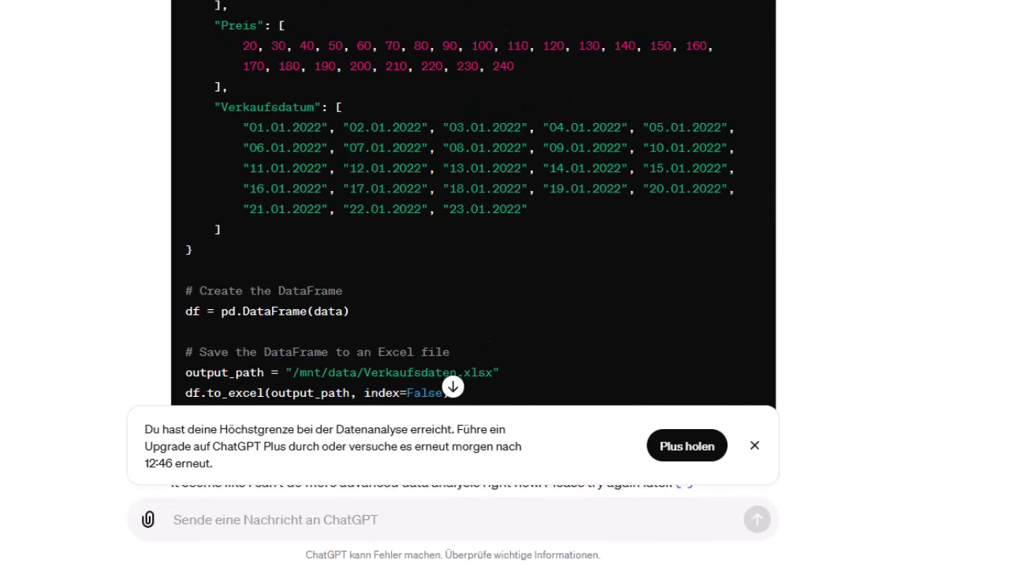
pyautogui.scroll(-2, 521, 152)
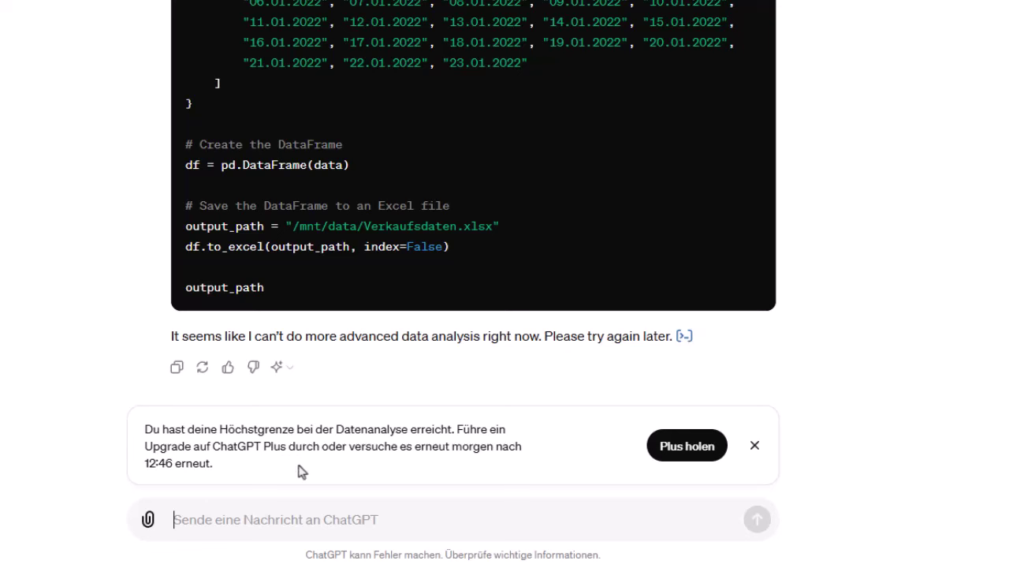
pyautogui.moveTo(216, 470); pyautogui.dragTo(145, 427)
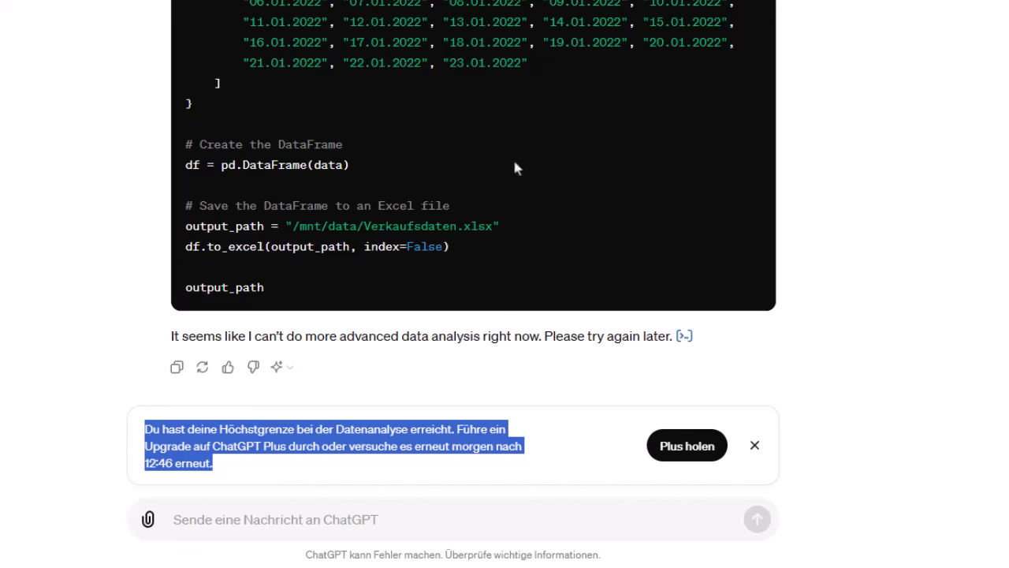
pyautogui.click(541, 236)
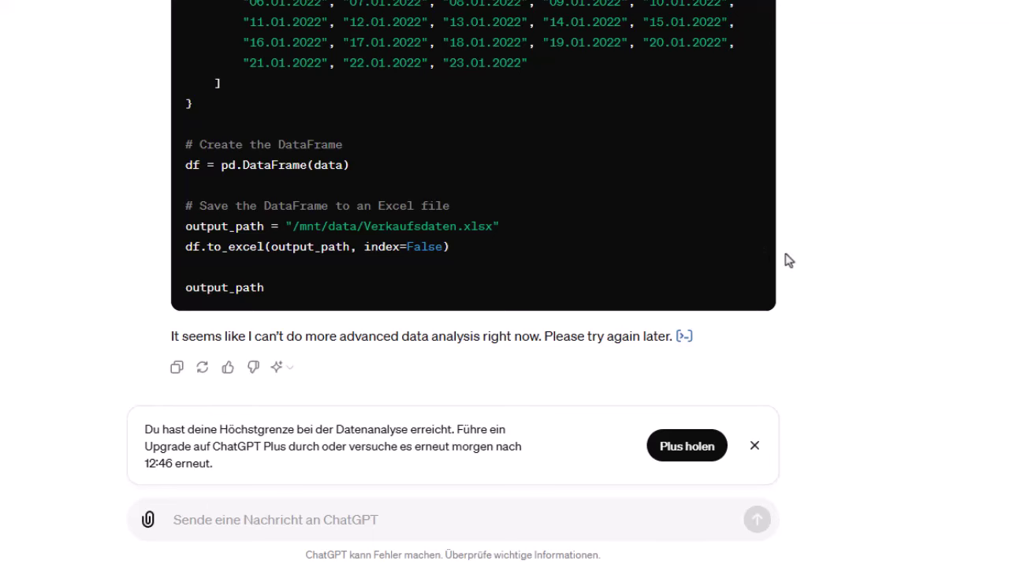
pyautogui.click(683, 341)
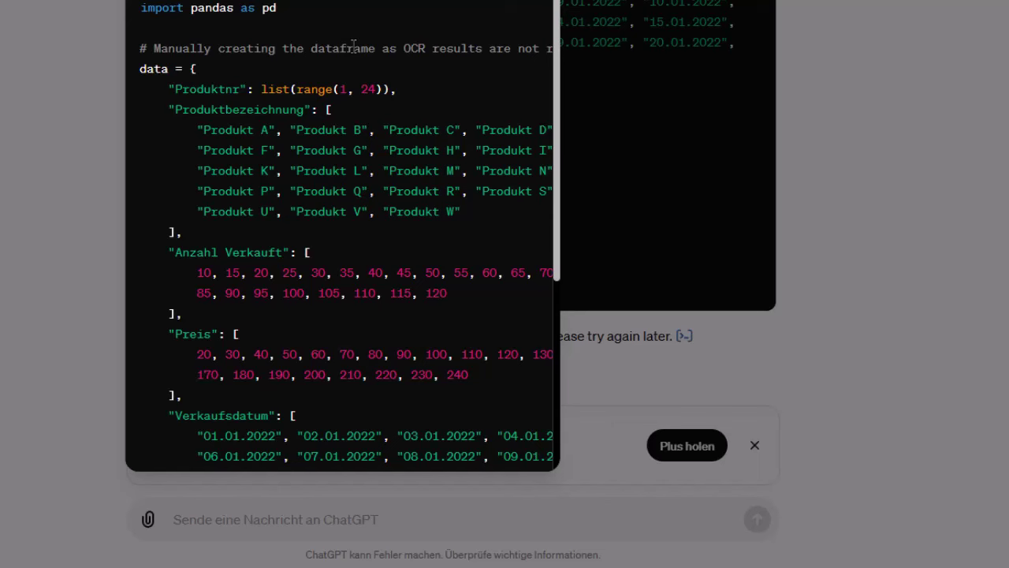
pyautogui.scroll(-4, 354, 63)
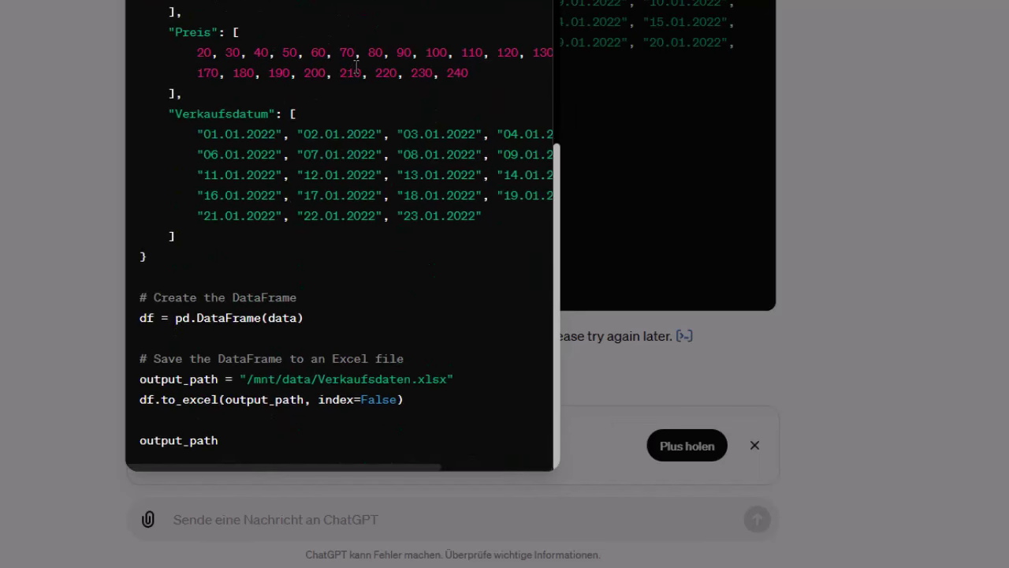
pyautogui.scroll(4, 356, 69)
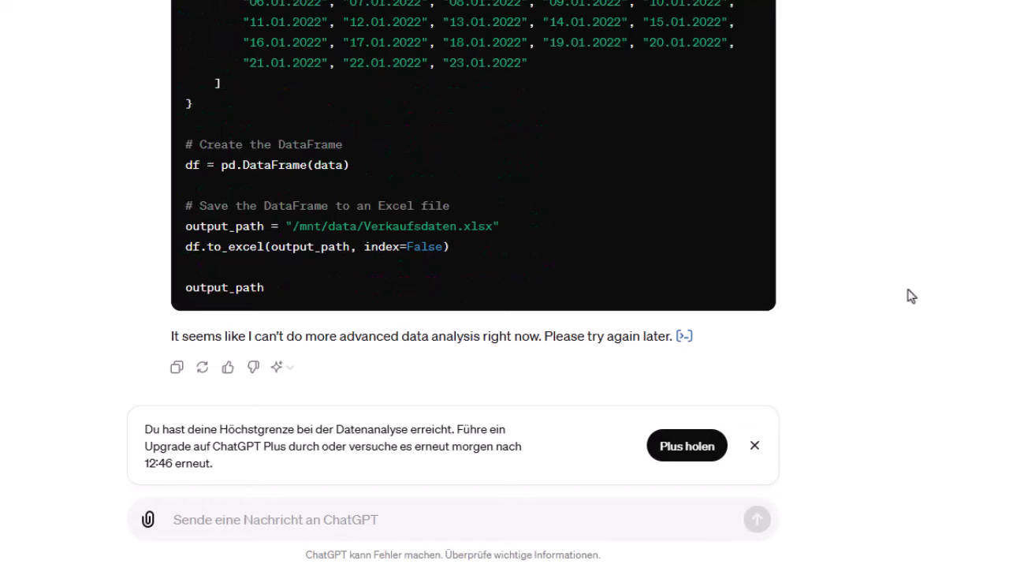
pyautogui.scroll(10, 908, 295)
pyautogui.scroll(6, 902, 260)
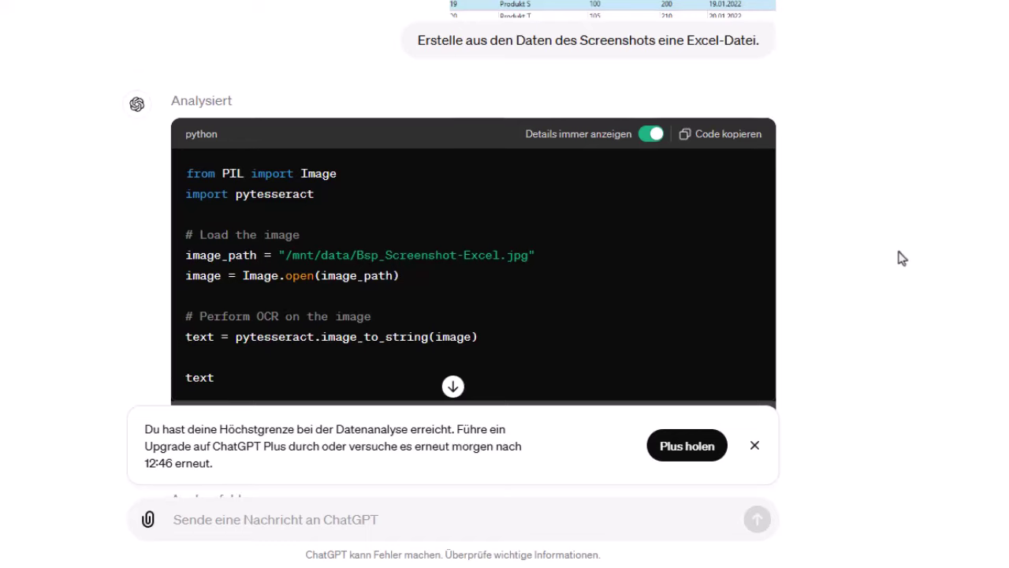
pyautogui.scroll(-8, 899, 255)
pyautogui.scroll(-7, 904, 234)
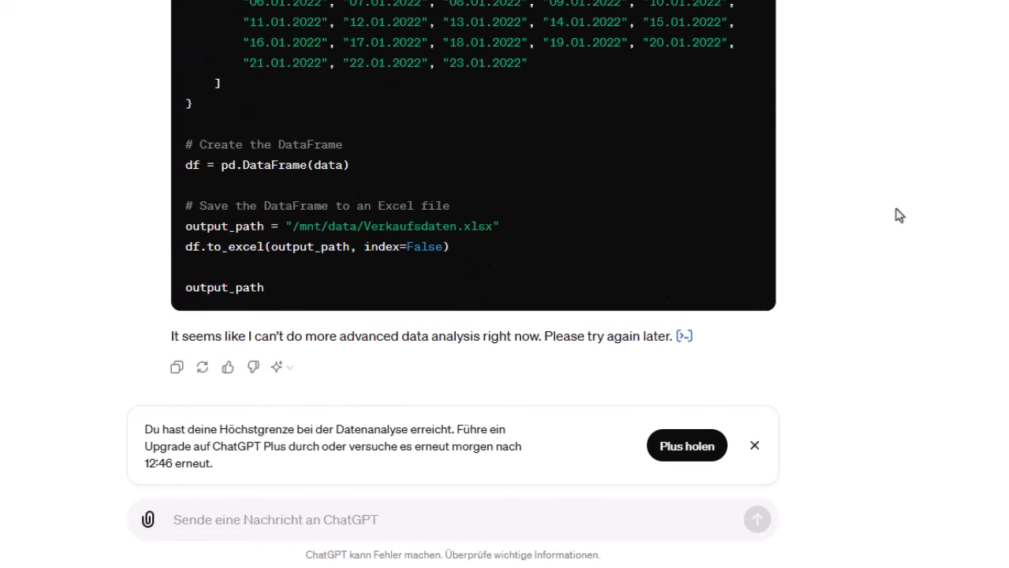